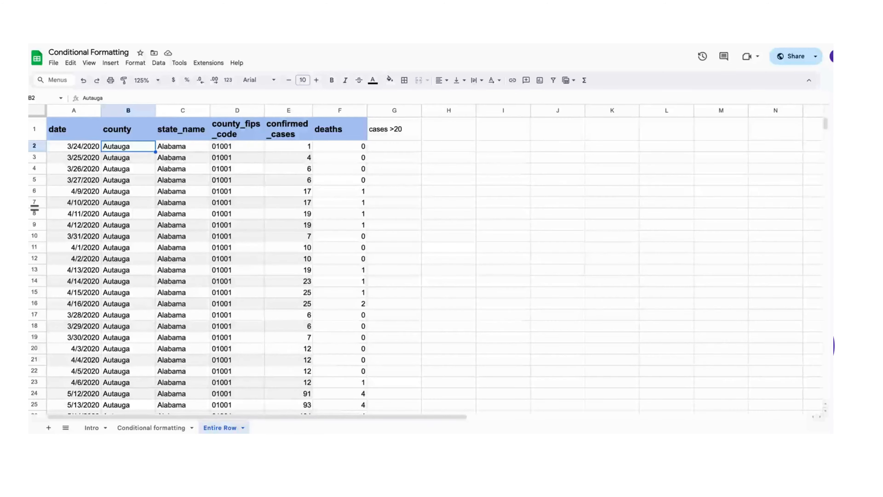
Examine the first data row, the confirmed_cases column and the "cases >20" condition noted in G1
key(Right)
click(77, 149)
key(shift+Right)
key(shift+Right)
key(shift+Right)
key(shift+Right)
key(shift+Right)
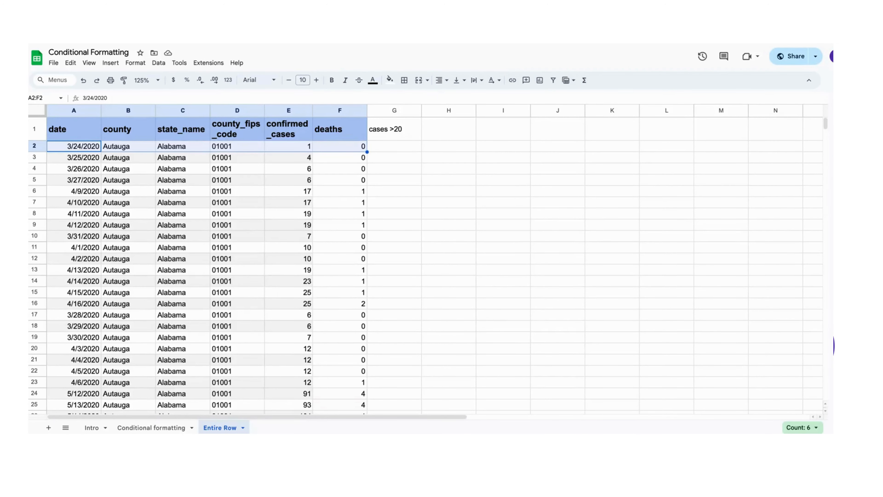
click(387, 133)
click(288, 138)
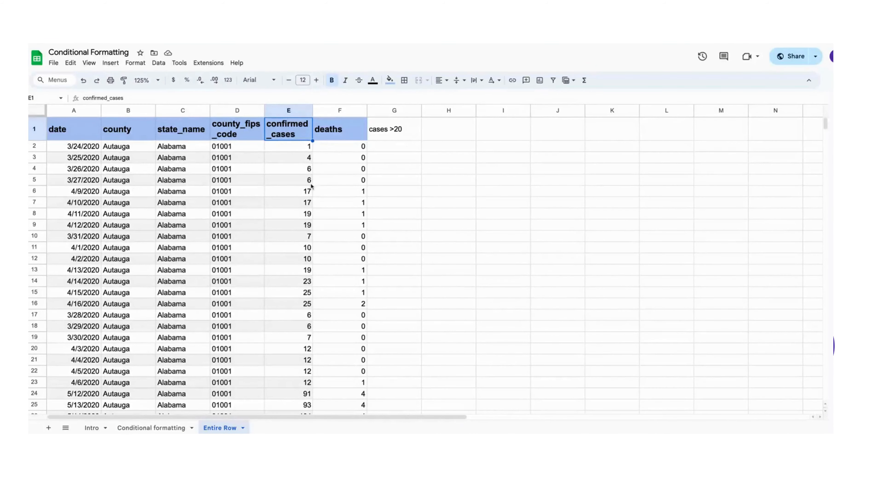
click(379, 139)
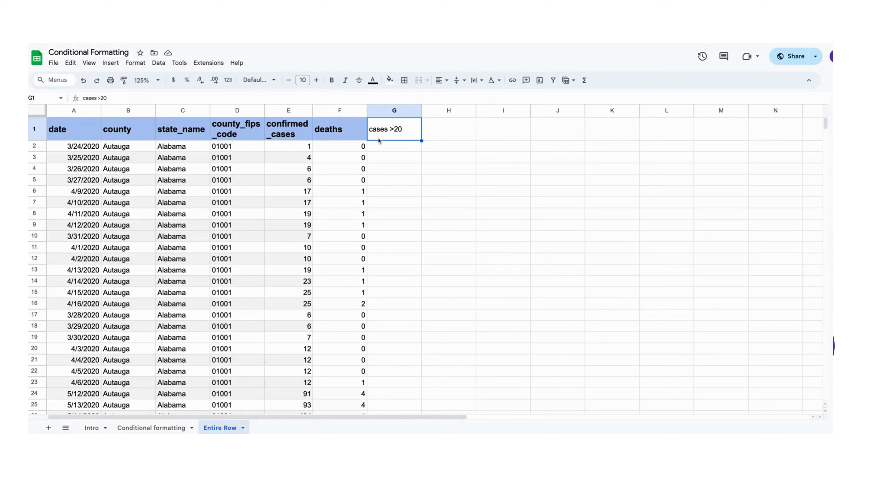
drag(275, 129, 288, 219)
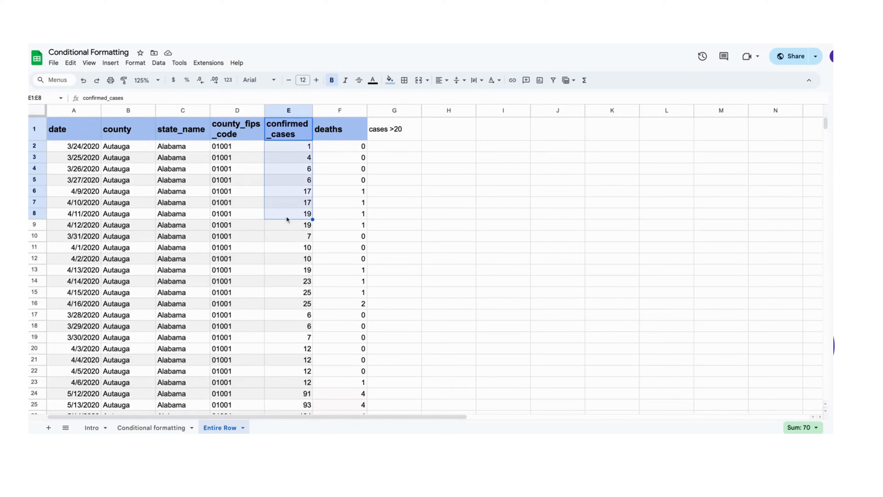
click(388, 138)
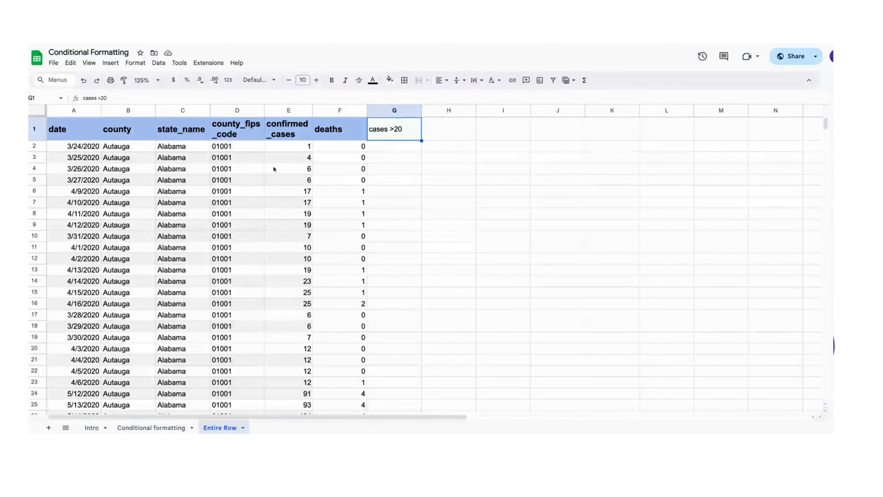
Add a single-colour conditional formatting rule and set its range to A2:F, covering all data columns below the header
click(237, 171)
click(136, 63)
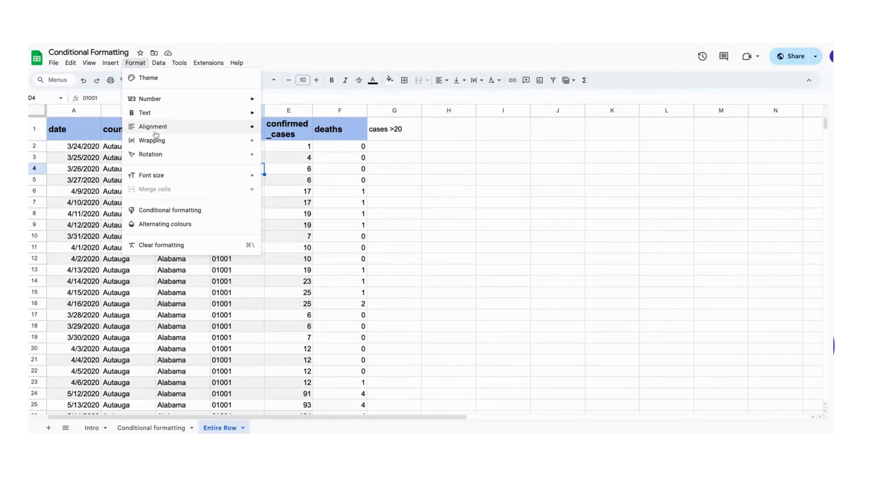
click(162, 210)
click(730, 149)
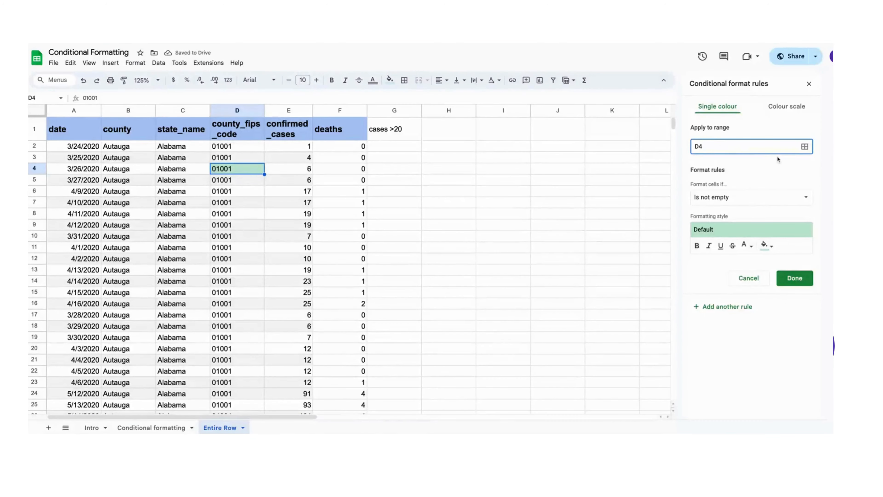
click(805, 146)
click(395, 231)
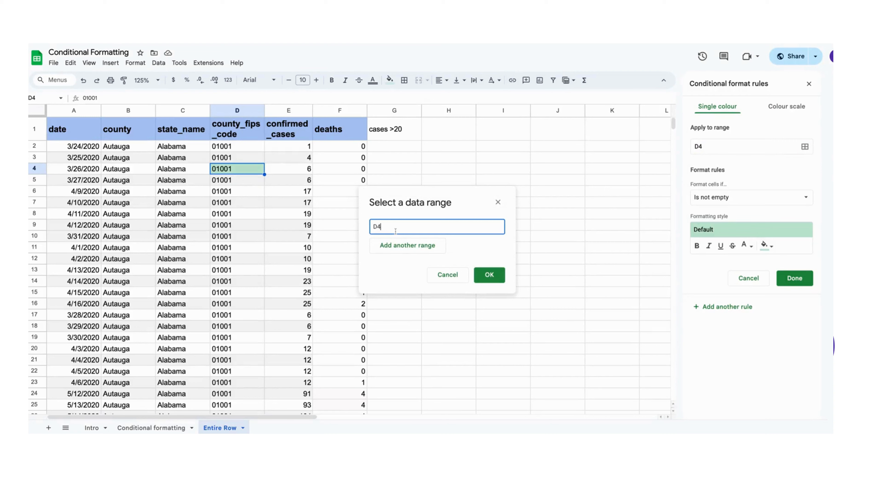
key(BackSpace)
key(BackSpace)
drag(63, 147, 347, 157)
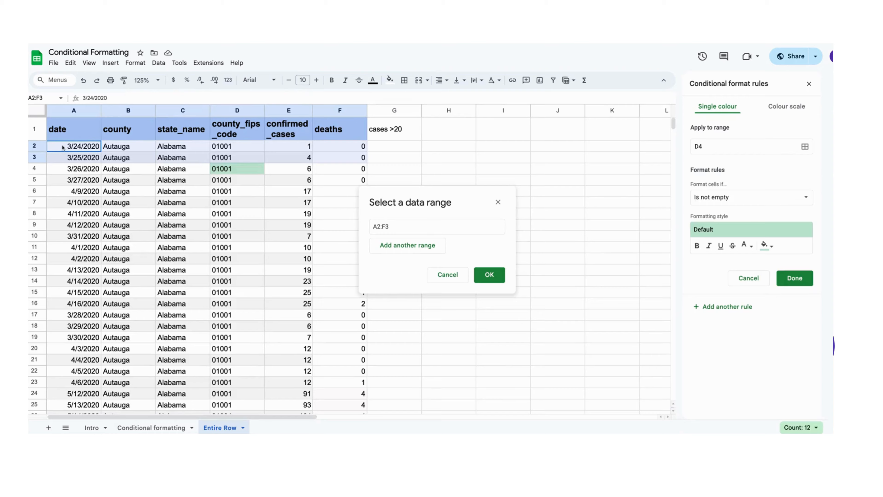
click(405, 233)
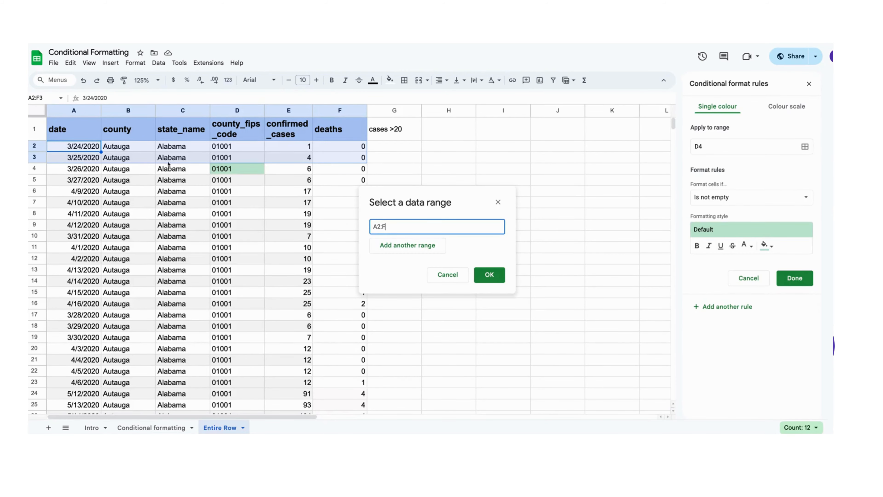
scroll(306, 369, down, 5)
scroll(404, 365, up, 5)
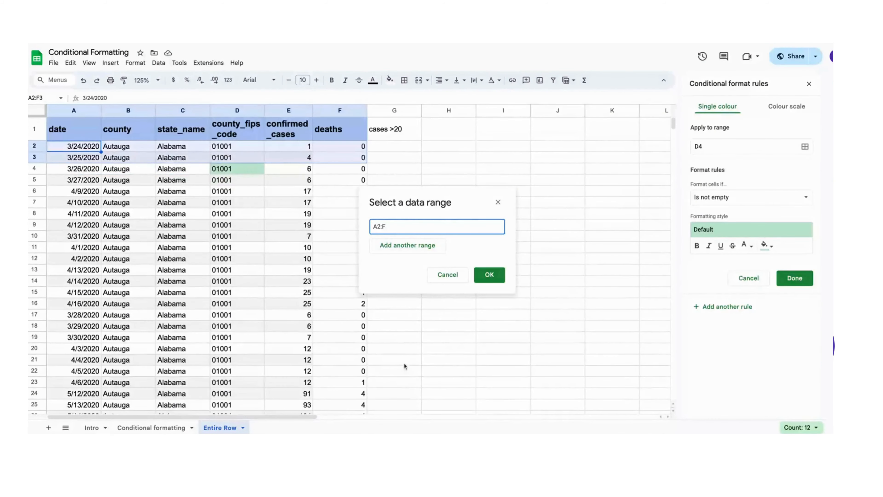
click(489, 275)
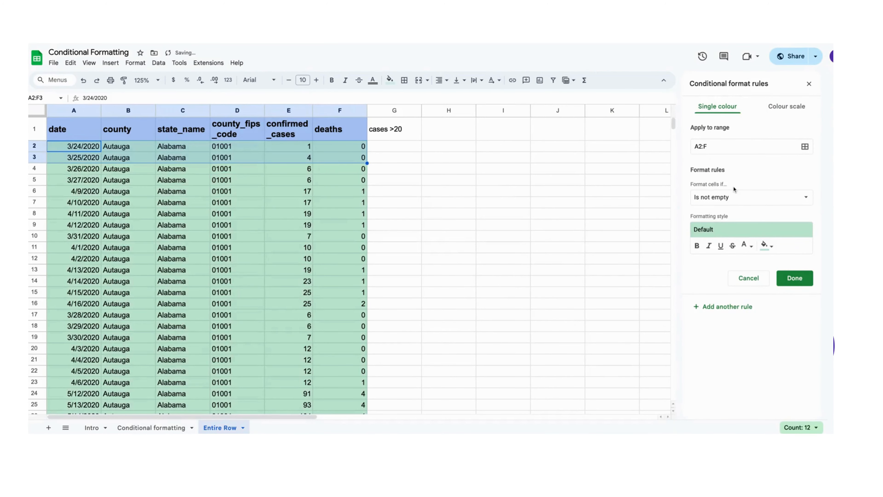
Set the rule's condition to the custom formula E>20 and choose a dark red fill for its formatting style
click(737, 196)
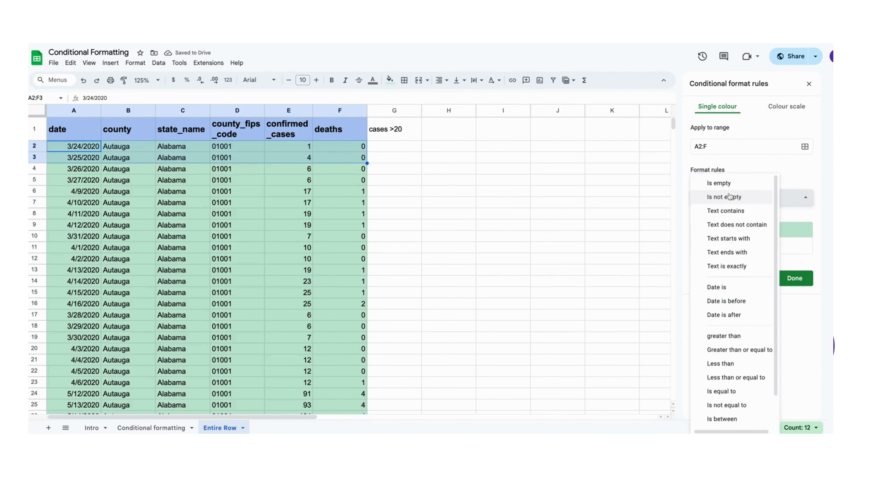
scroll(742, 383, down, 2)
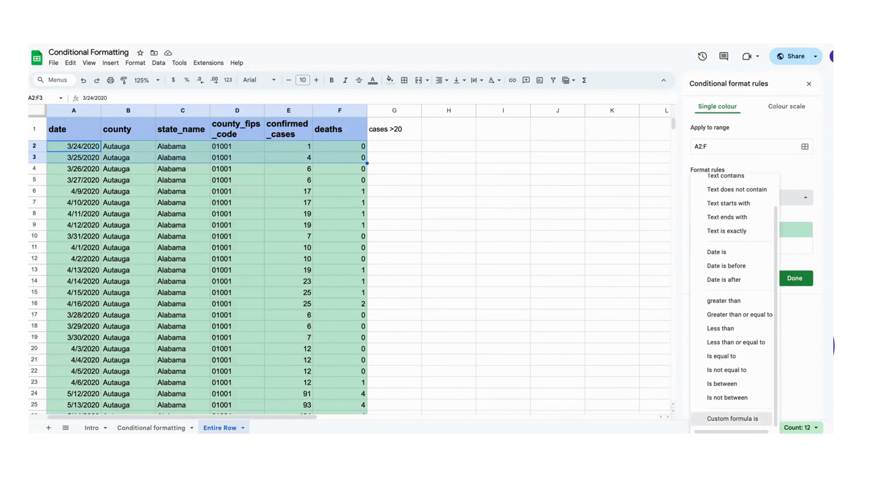
click(738, 418)
click(729, 216)
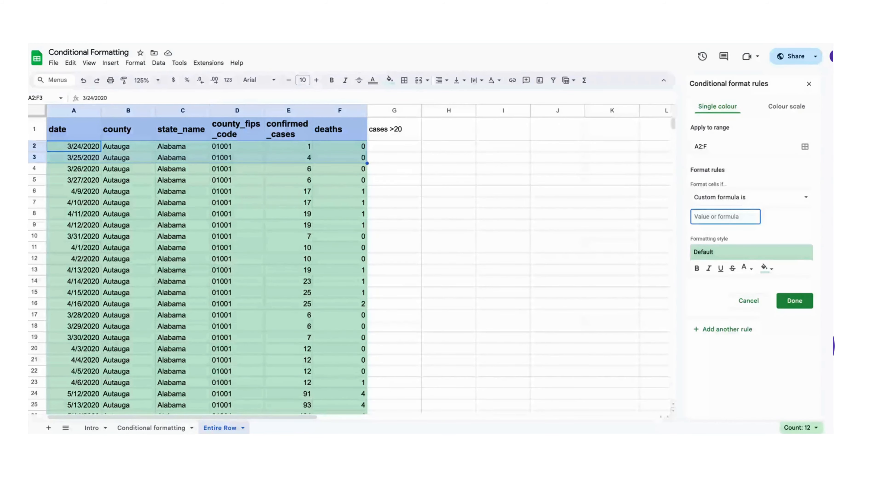
text(E)
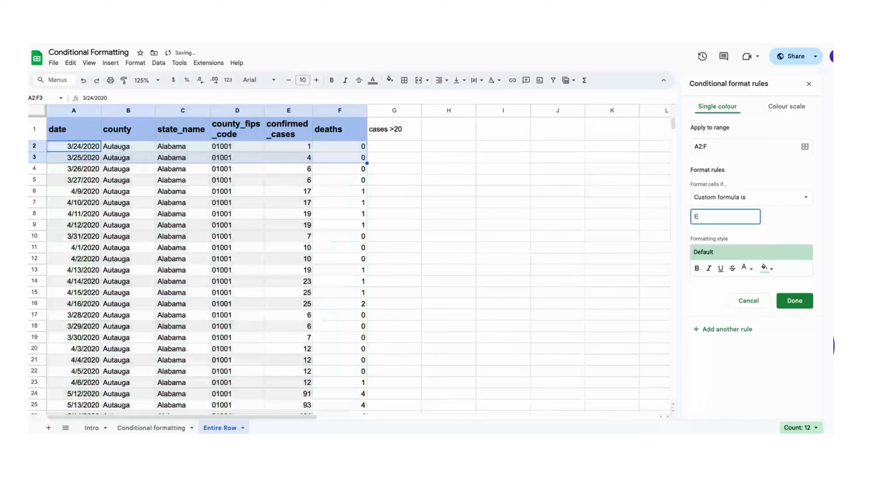
text(>20)
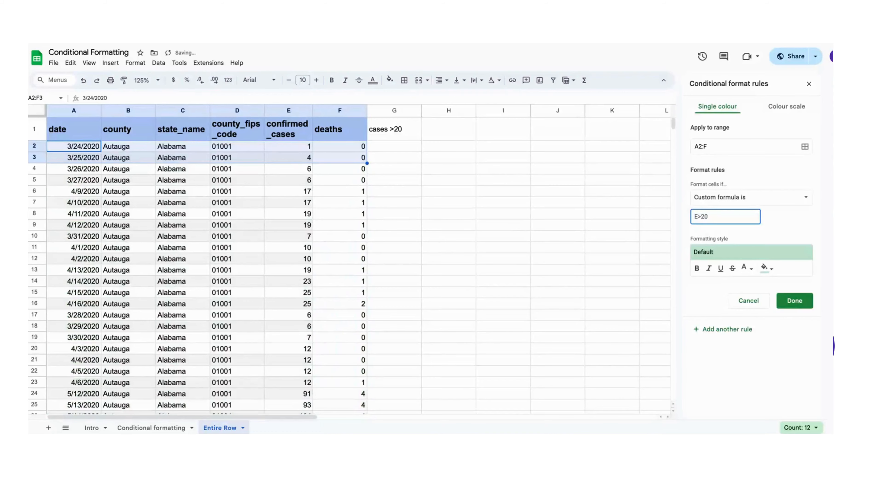
click(767, 268)
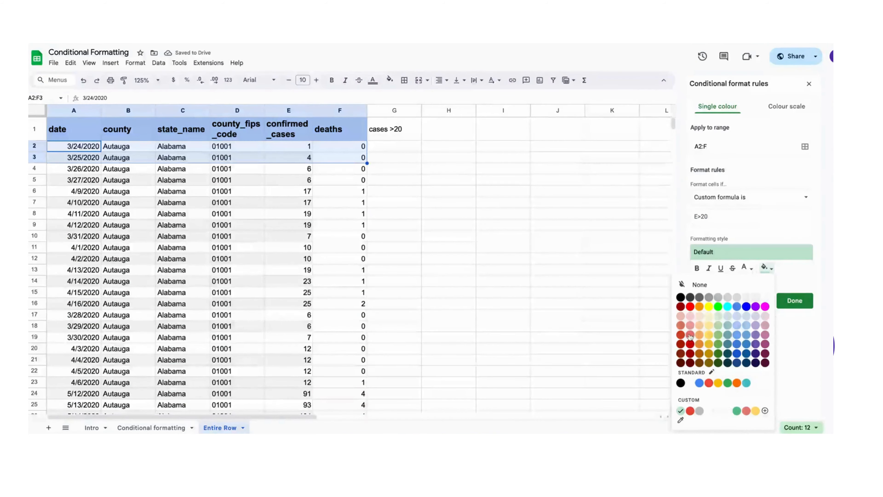
click(688, 344)
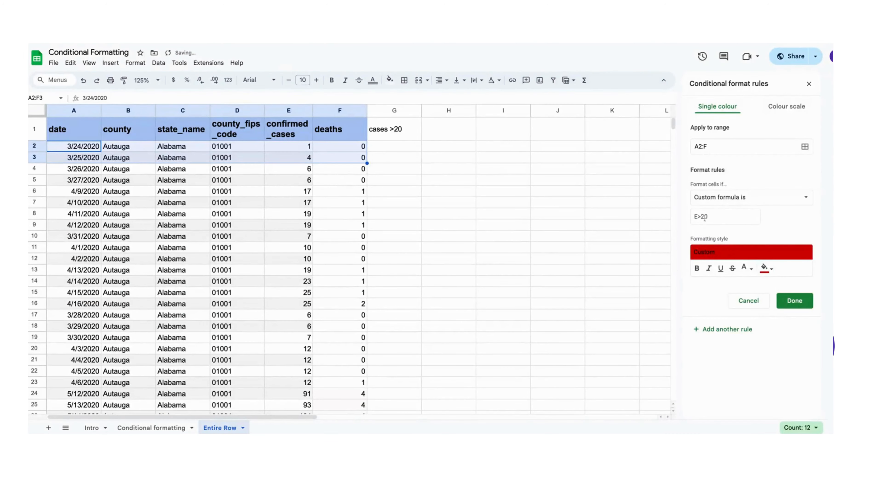
Correct the rule's custom formula to =$E2>20, locking column E and starting from row 2
click(696, 216)
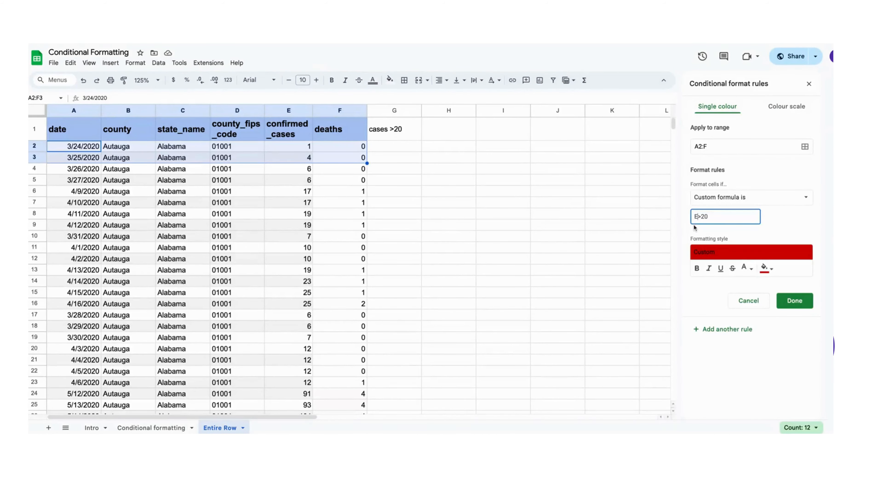
text(2)
text($)
double_click(695, 217)
click(705, 216)
click(726, 216)
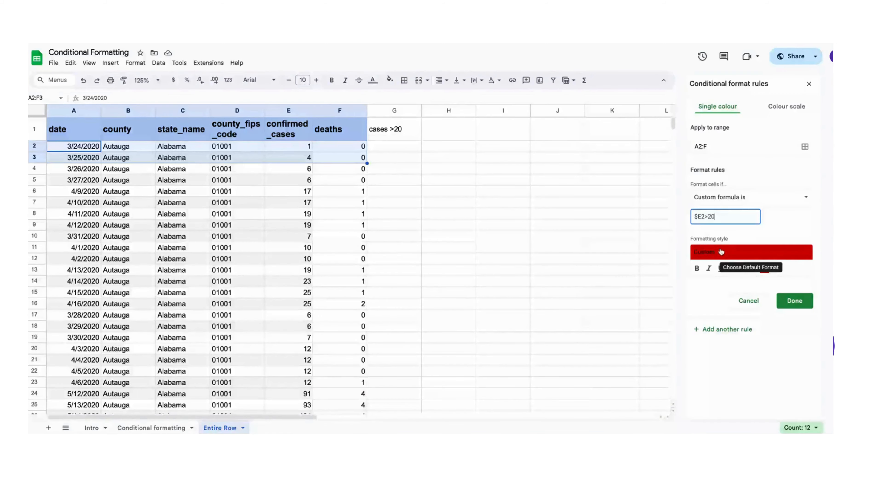
click(703, 217)
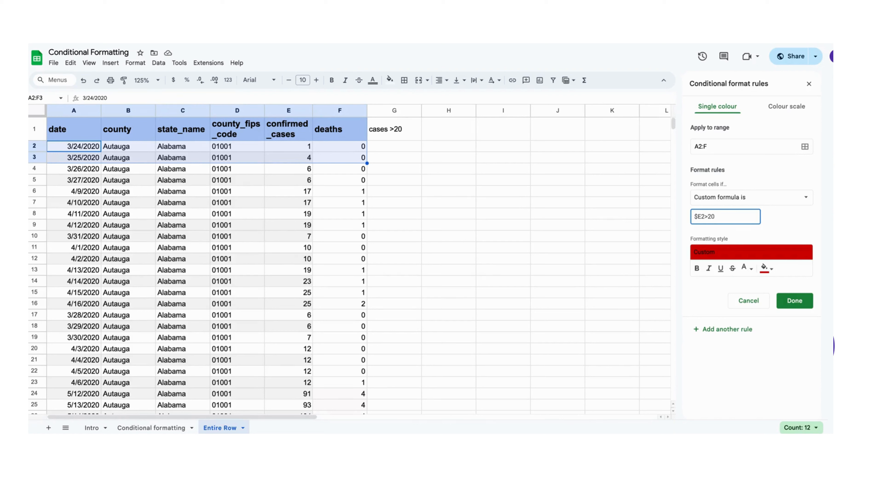
text(=)
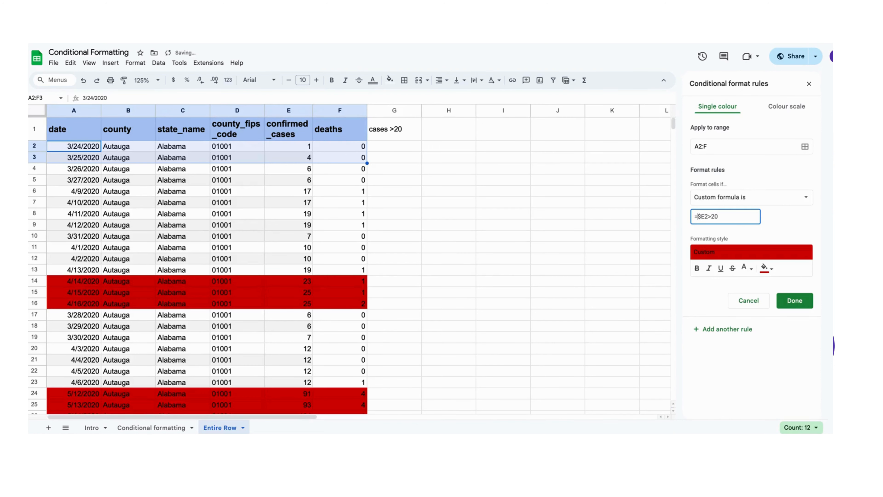